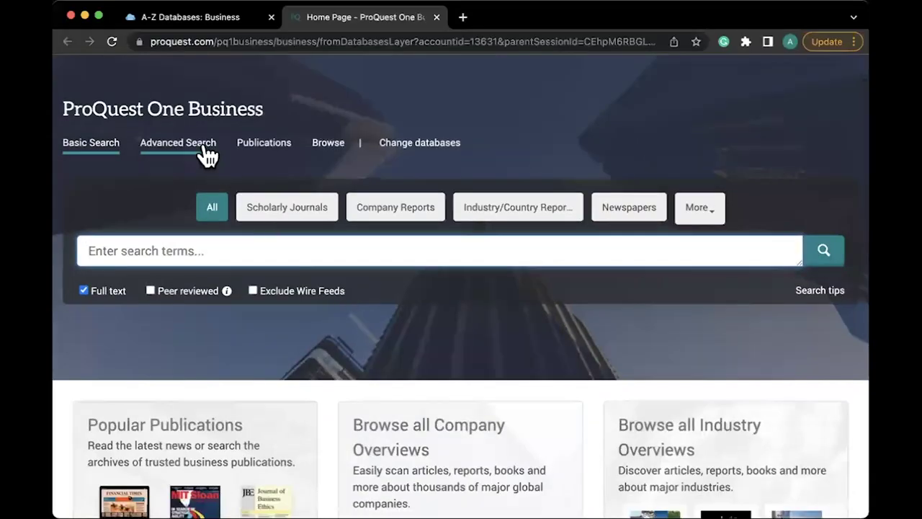
# Open ProQuest's Advanced Search form and review its subject, industry and source filter panels
pyautogui.click(209, 154)
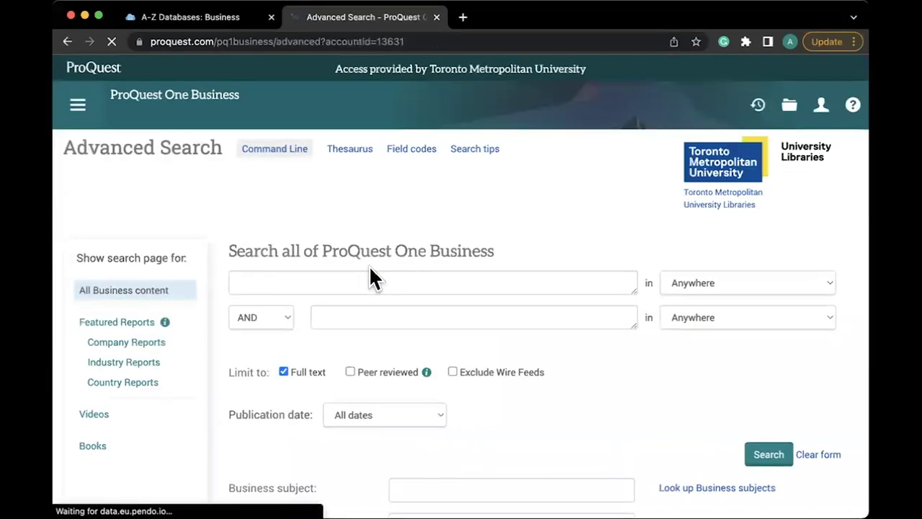
pyautogui.scroll(-2, 368, 277)
pyautogui.scroll(-2, 369, 269)
pyautogui.scroll(-1, 369, 269)
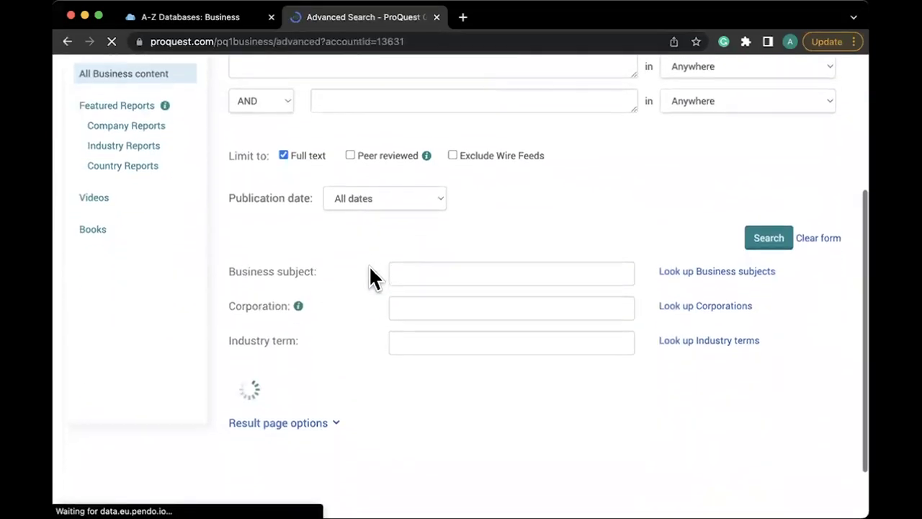
pyautogui.scroll(-1, 369, 269)
pyautogui.scroll(-1, 369, 277)
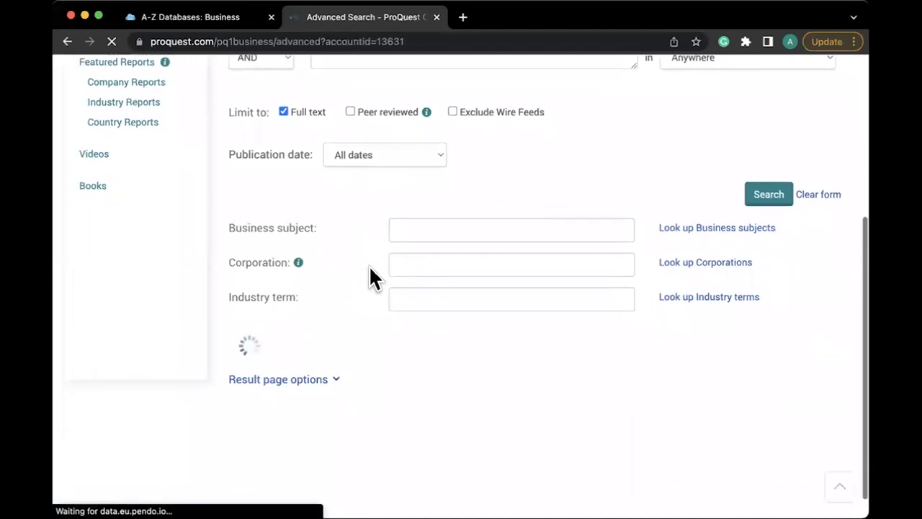
pyautogui.scroll(-1, 369, 269)
pyautogui.scroll(-3, 369, 269)
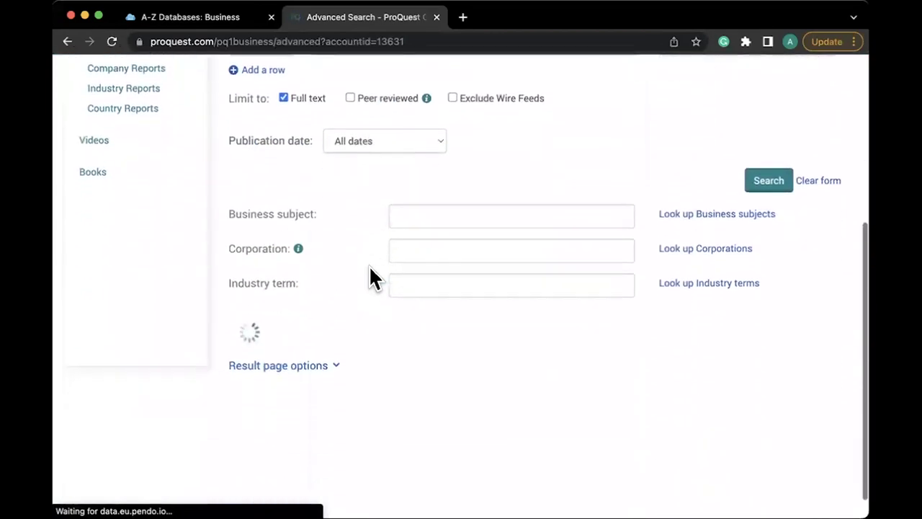
pyautogui.scroll(-1, 369, 277)
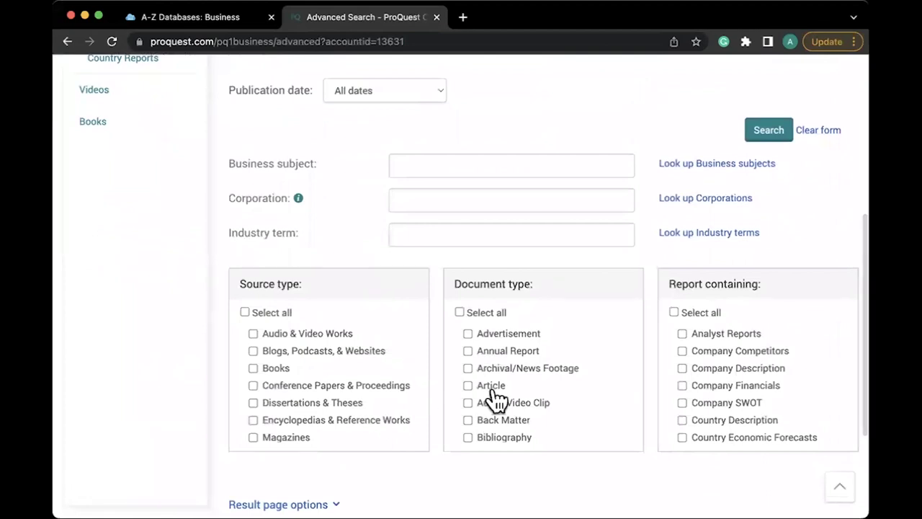
pyautogui.scroll(-1, 754, 415)
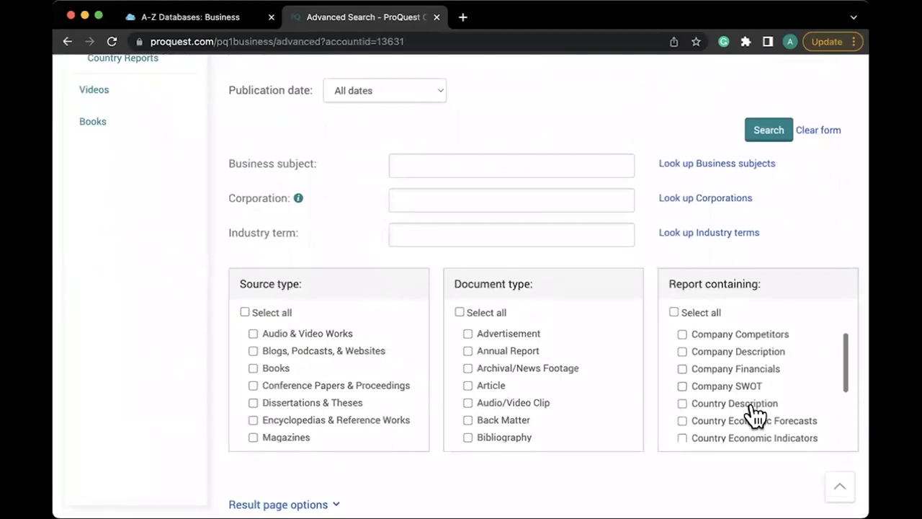
pyautogui.scroll(-1, 755, 415)
pyautogui.scroll(-1, 749, 404)
pyautogui.scroll(-2, 744, 396)
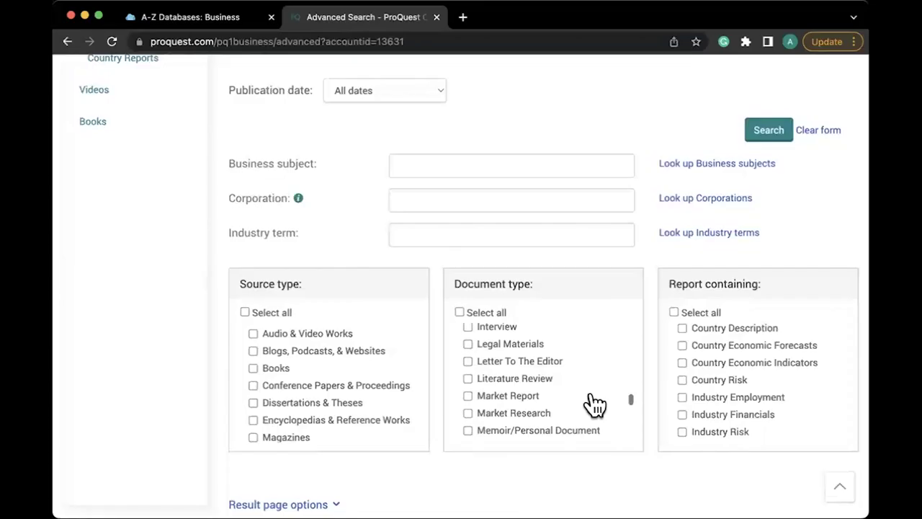
pyautogui.scroll(-2, 590, 392)
pyautogui.scroll(-1, 591, 393)
pyautogui.scroll(-3, 591, 393)
pyautogui.scroll(-2, 592, 393)
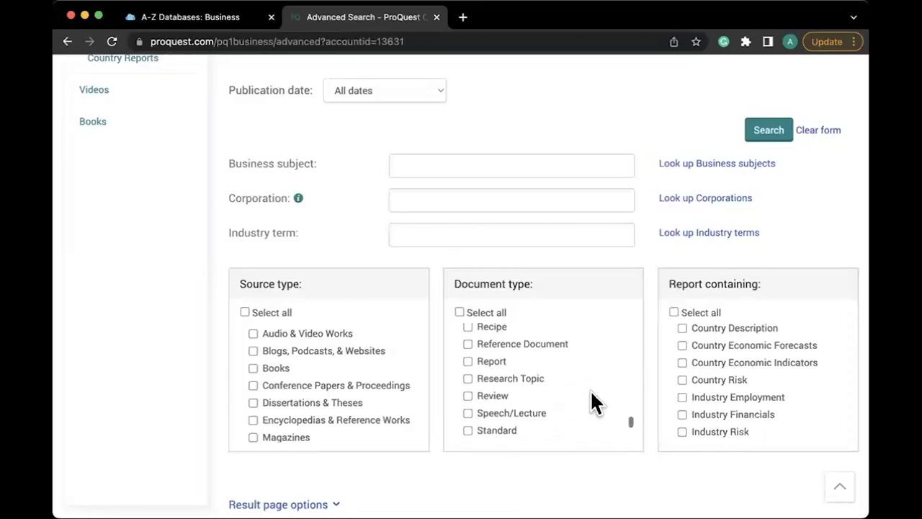
pyautogui.scroll(-2, 591, 393)
pyautogui.scroll(-2, 592, 393)
pyautogui.scroll(-3, 317, 364)
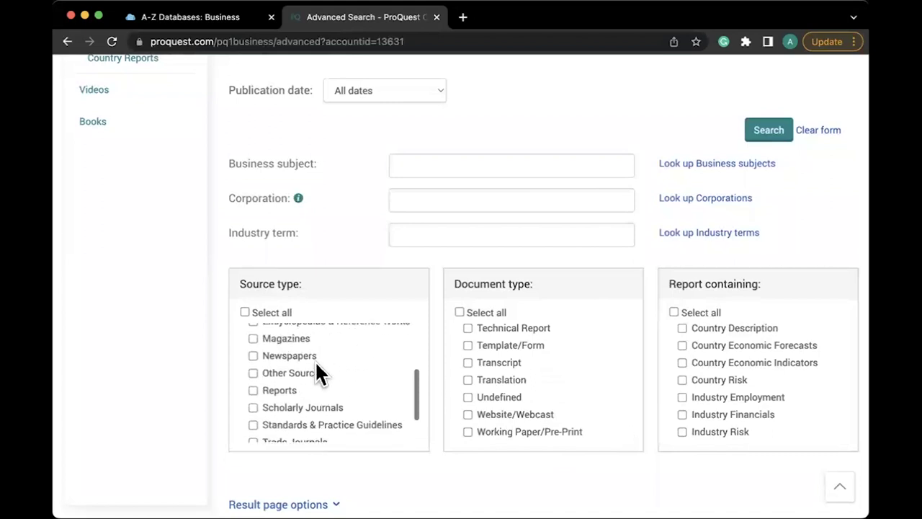
pyautogui.scroll(-2, 317, 363)
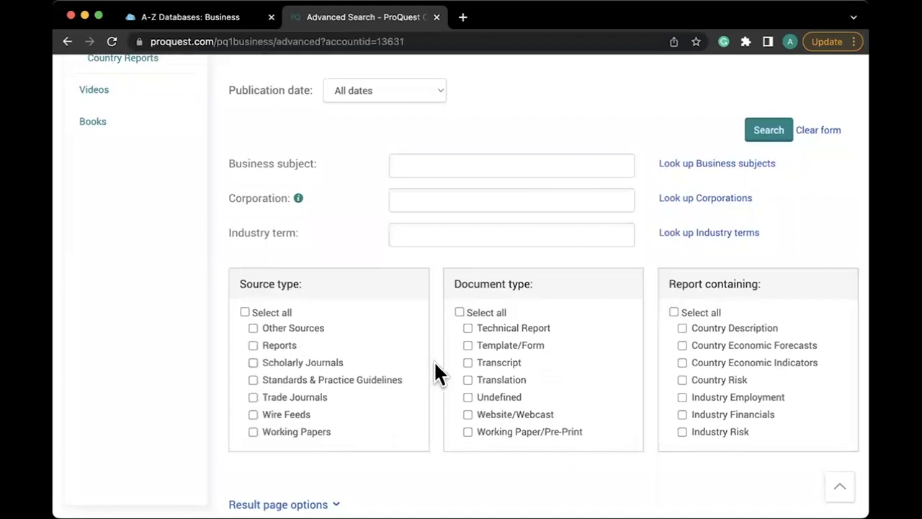
pyautogui.scroll(1, 435, 363)
pyautogui.scroll(3, 436, 364)
pyautogui.scroll(1, 435, 363)
pyautogui.scroll(2, 435, 363)
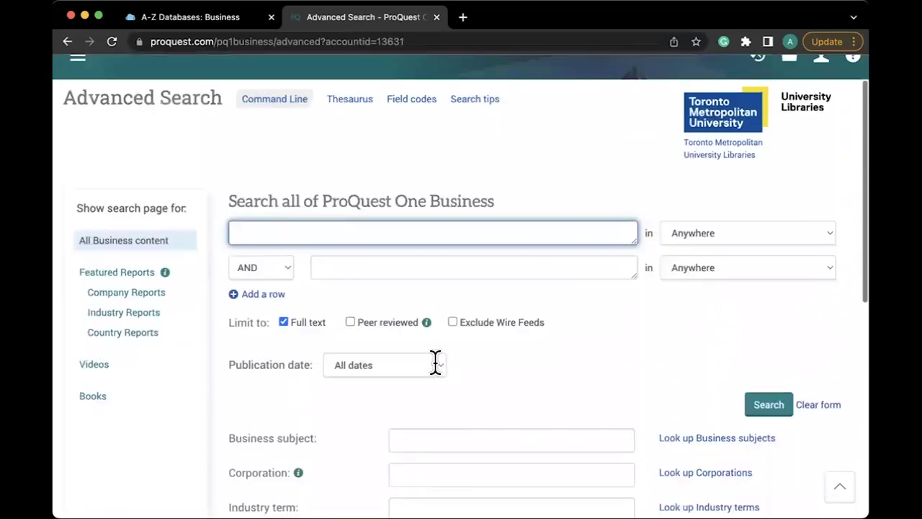
pyautogui.scroll(1, 435, 363)
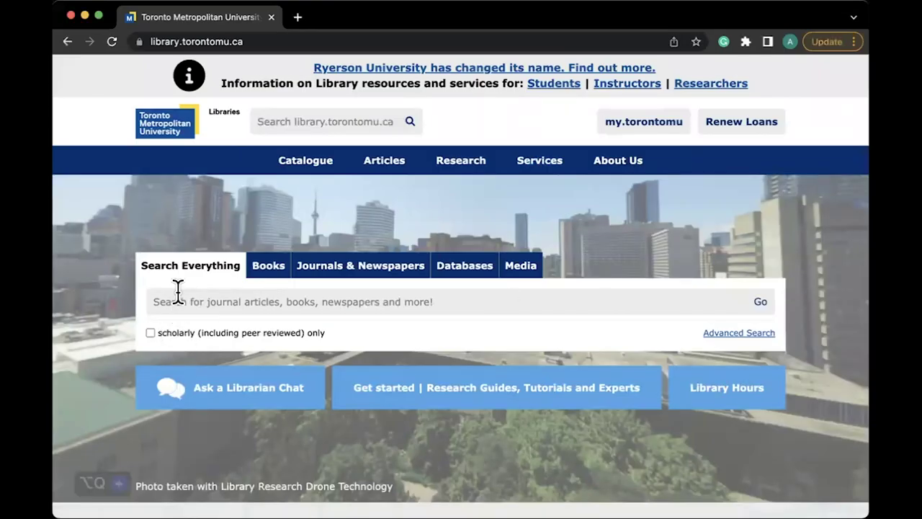
# List the library's A-Z databases for the Business subject area, showing 64 databases
pyautogui.click(475, 268)
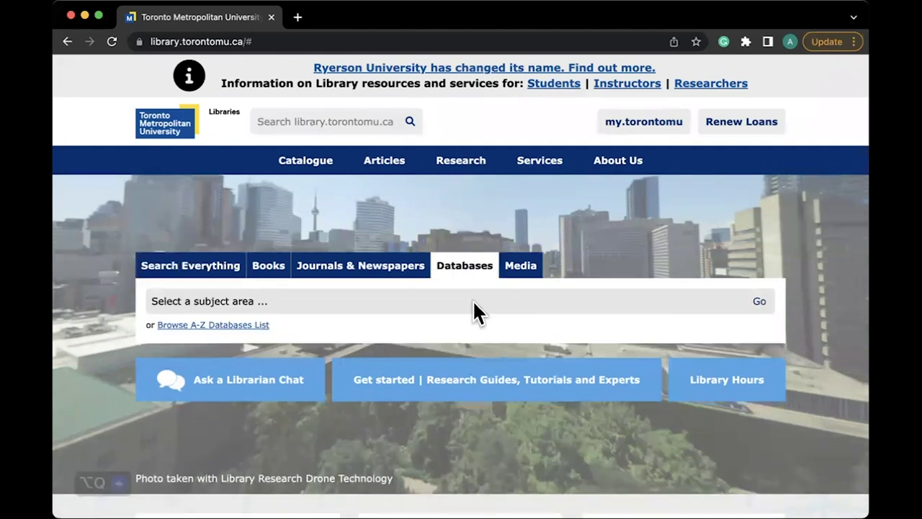
pyautogui.click(473, 300)
pyautogui.click(187, 445)
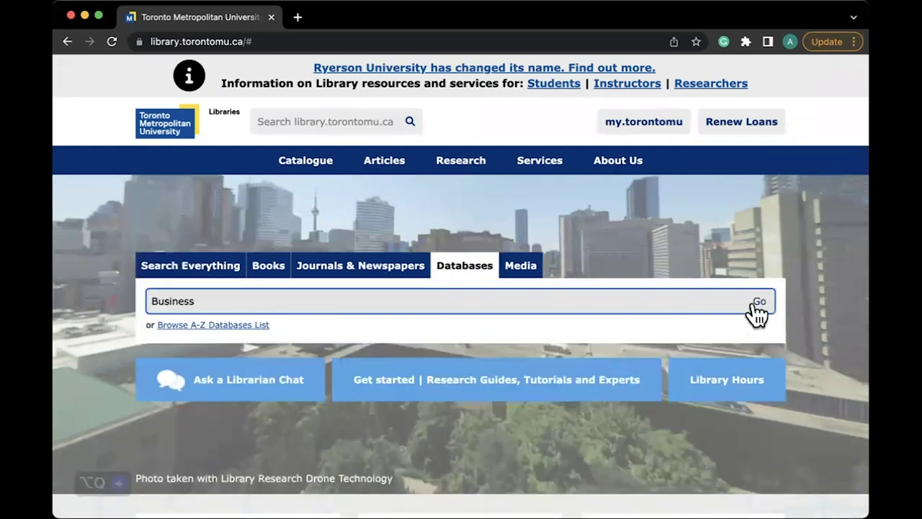
pyautogui.click(757, 303)
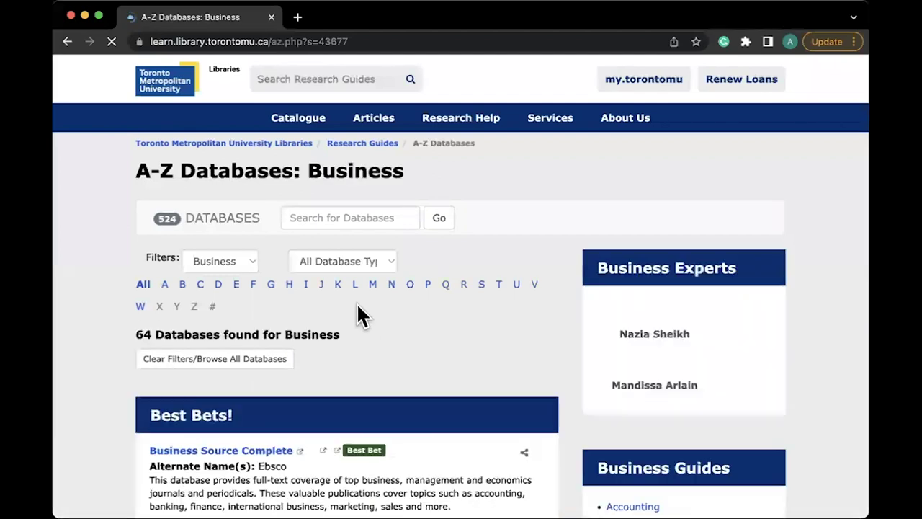
# Filter the Business databases to the letter P and scroll to the ProQuest listings
pyautogui.click(431, 285)
pyautogui.scroll(-3, 375, 353)
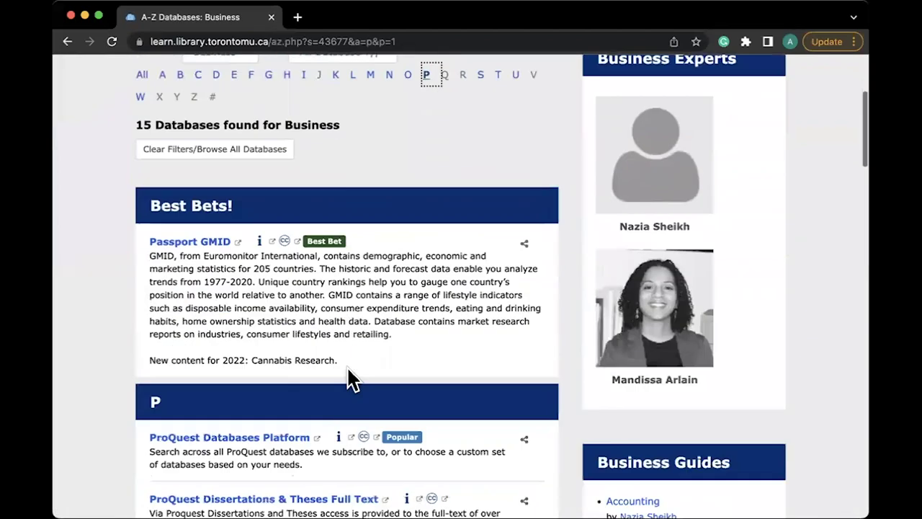
pyautogui.scroll(-4, 350, 374)
pyautogui.scroll(-1, 347, 368)
pyautogui.scroll(-4, 347, 366)
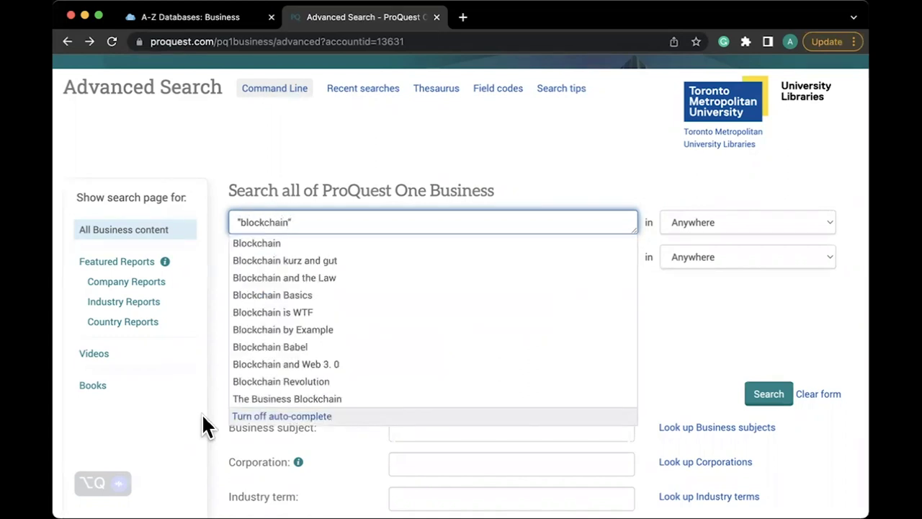
# Search Blockchain with exact subject Artificial intelligence and industry term computing infrastructure providers
pyautogui.click(317, 244)
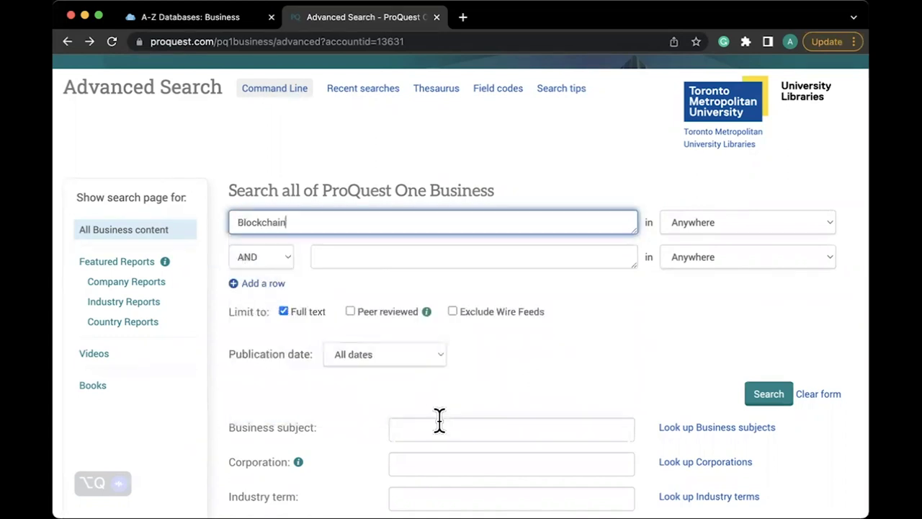
pyautogui.click(442, 429)
pyautogui.click(476, 461)
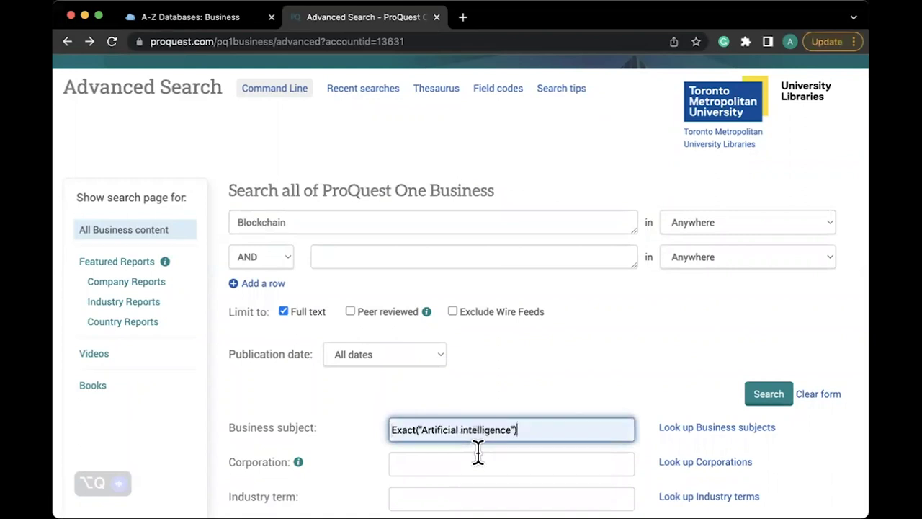
pyautogui.click(465, 496)
pyautogui.click(505, 439)
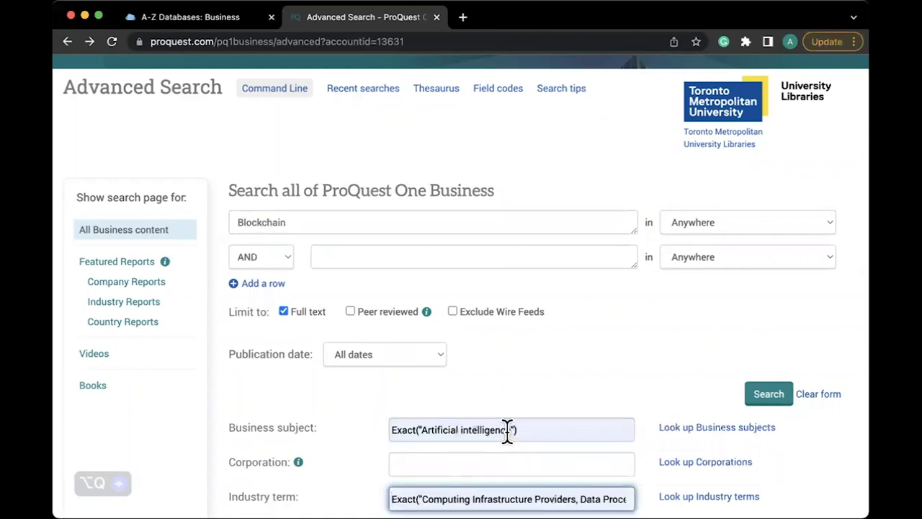
# Review the Source type, Document type and Report containing lists, highlighting Trade Journals
pyautogui.scroll(-1, 506, 433)
pyautogui.scroll(-4, 506, 432)
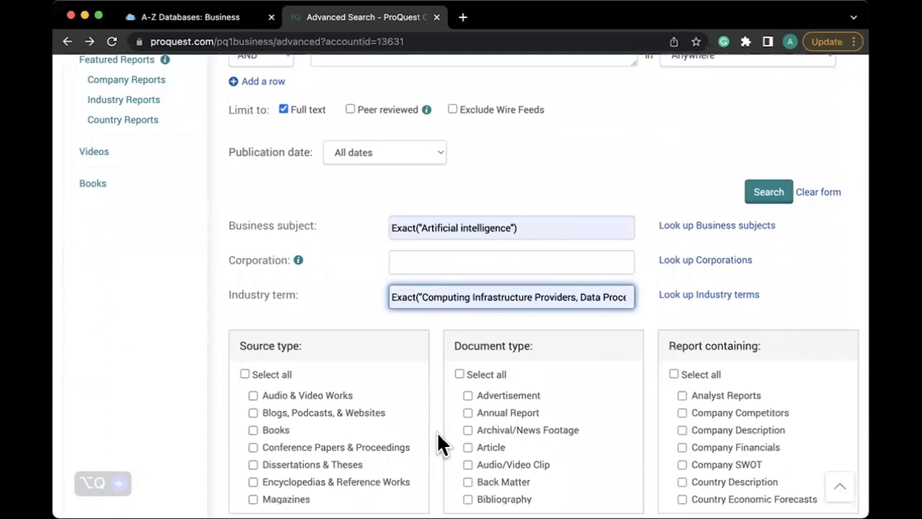
pyautogui.scroll(-2, 438, 432)
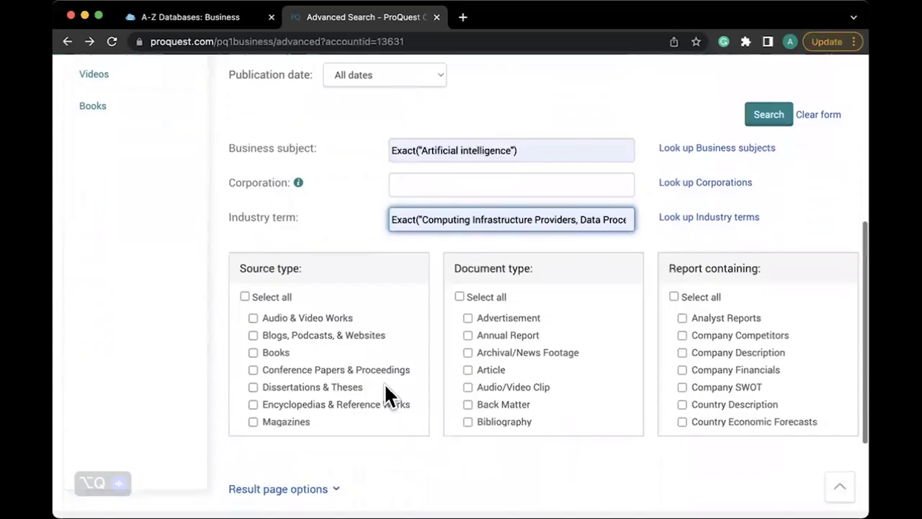
pyautogui.scroll(-3, 384, 382)
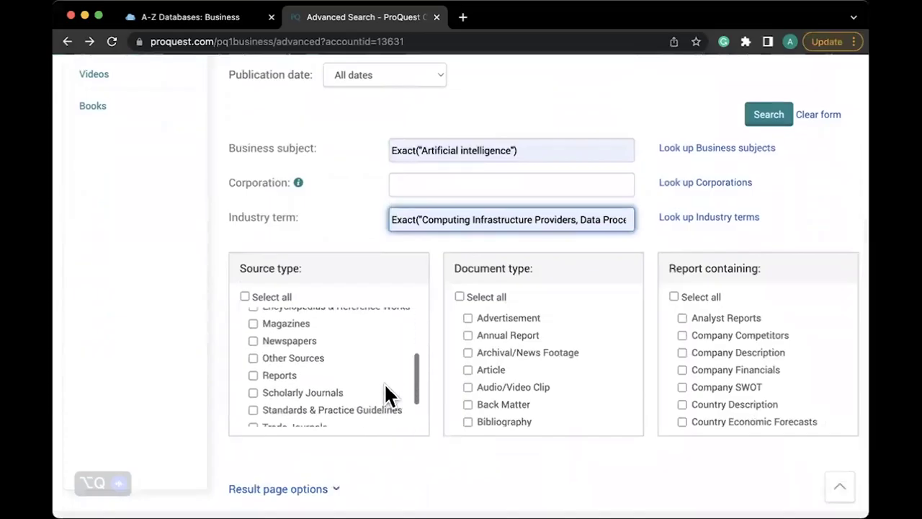
pyautogui.scroll(-3, 384, 383)
pyautogui.scroll(-1, 573, 376)
pyautogui.scroll(-5, 573, 377)
pyautogui.scroll(-5, 573, 377)
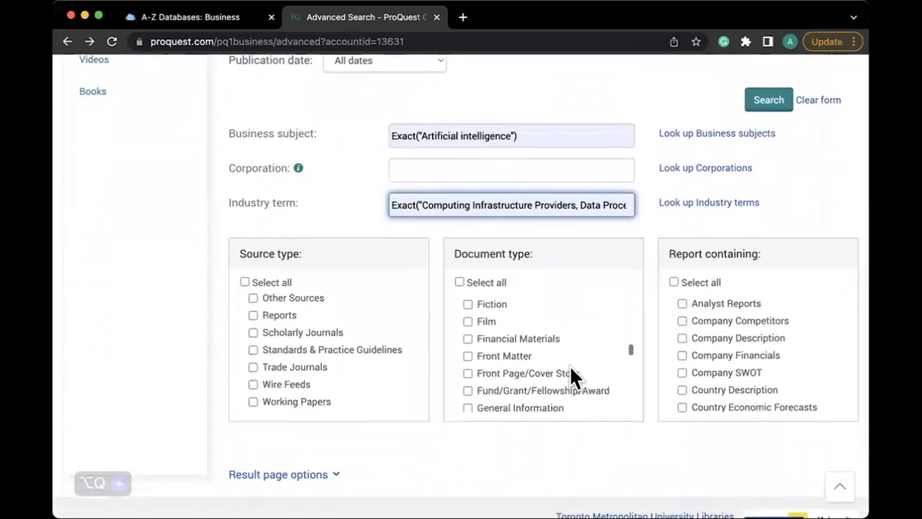
pyautogui.scroll(-5, 573, 377)
pyautogui.scroll(-3, 573, 377)
pyautogui.scroll(-3, 745, 382)
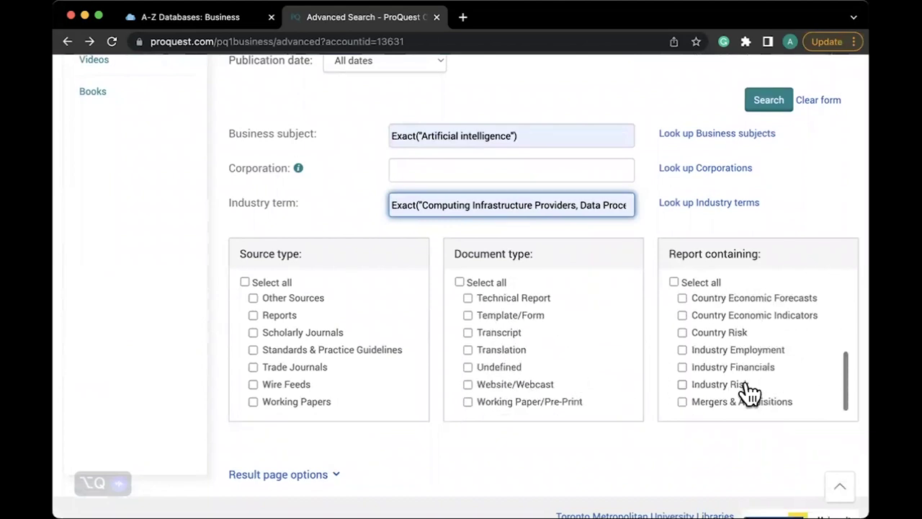
pyautogui.scroll(-2, 746, 389)
pyautogui.moveTo(330, 231); pyautogui.dragTo(264, 232)
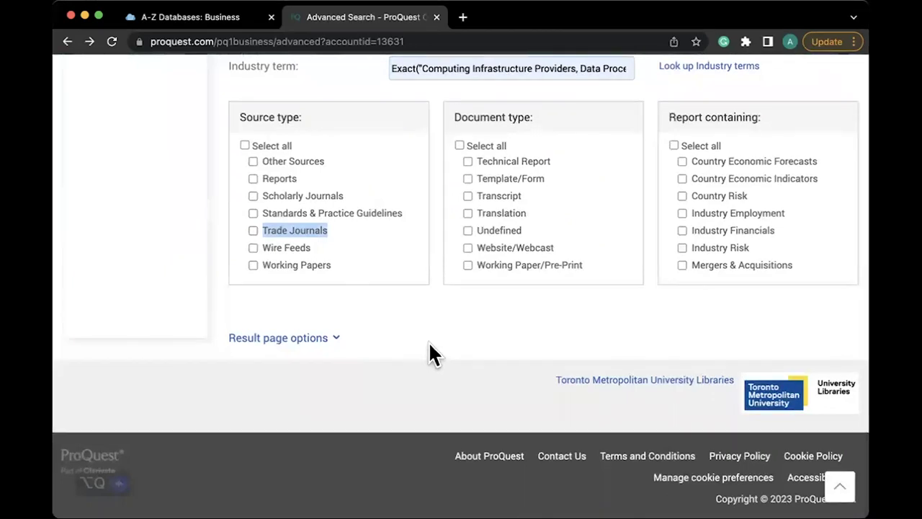
pyautogui.scroll(2, 429, 353)
pyautogui.scroll(3, 429, 353)
# Run the Blockchain advanced search and look over the 109 results
pyautogui.click(767, 191)
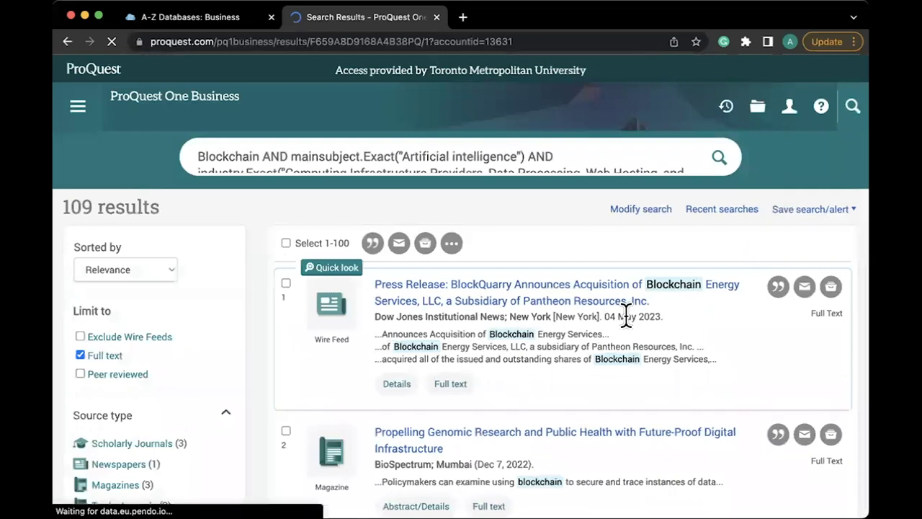
pyautogui.scroll(-1, 626, 317)
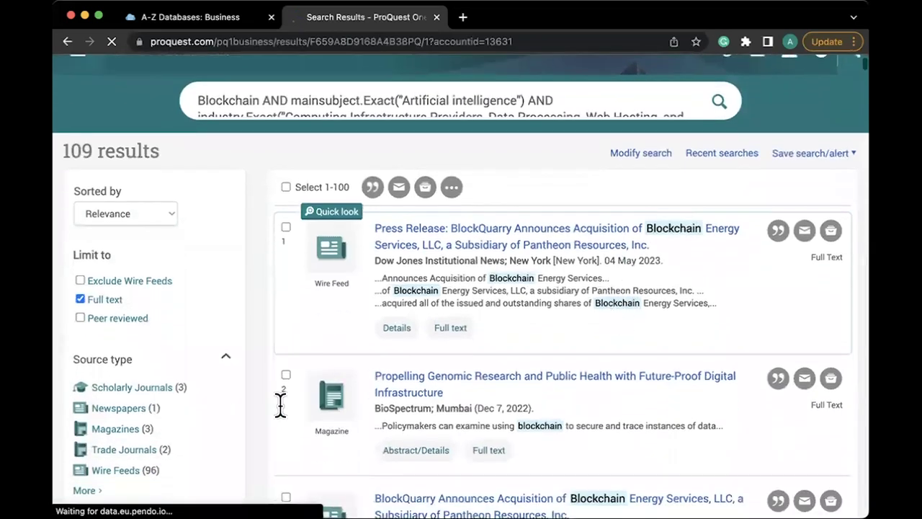
pyautogui.scroll(-2, 280, 404)
pyautogui.scroll(-2, 280, 405)
pyautogui.scroll(-2, 280, 405)
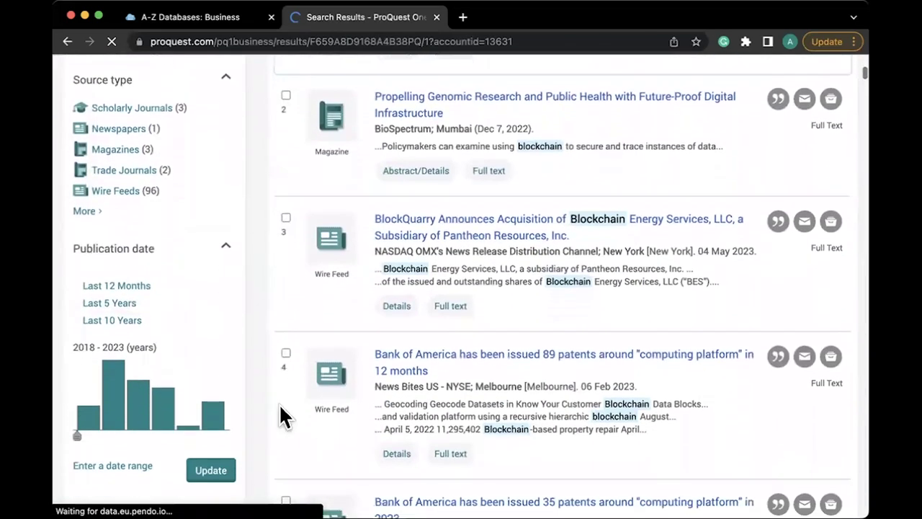
pyautogui.scroll(-2, 280, 407)
pyautogui.scroll(-1, 280, 407)
pyautogui.scroll(-1, 281, 407)
pyautogui.scroll(-1, 280, 407)
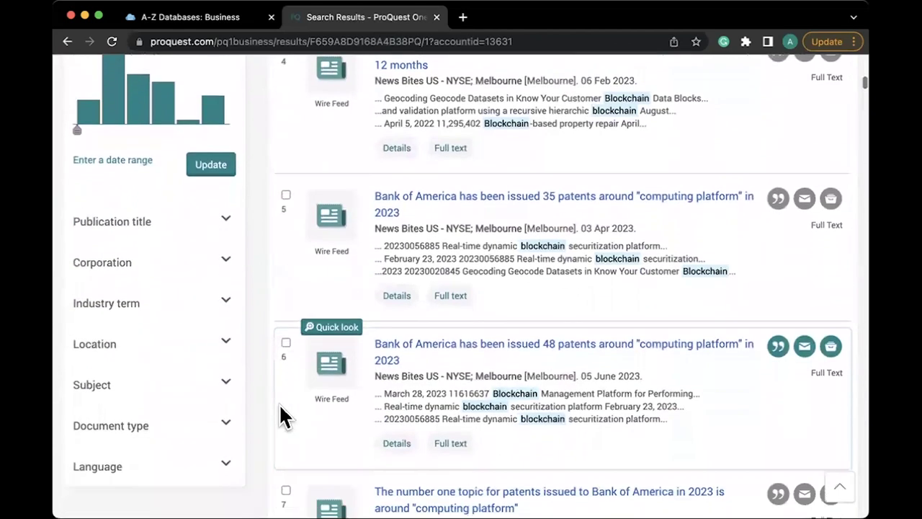
# Expand the Publication title and Location breakdowns, led by Netherlands (69)
pyautogui.click(216, 222)
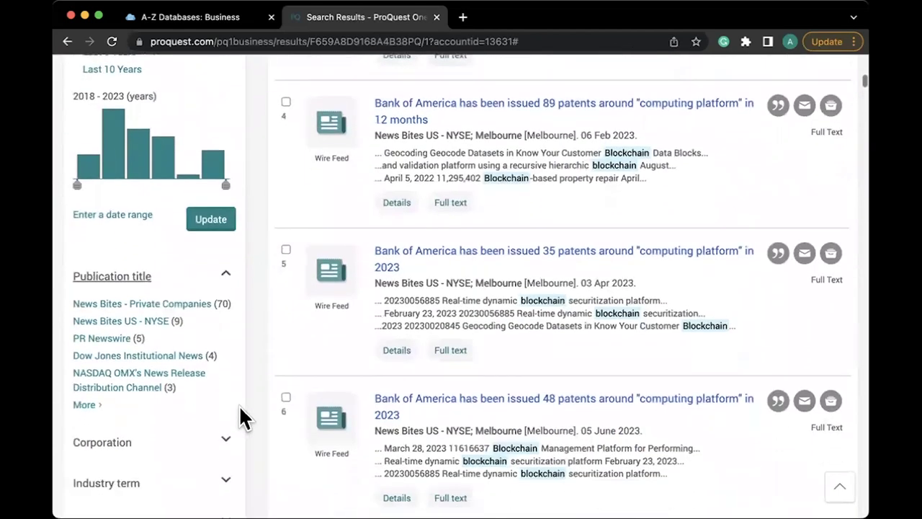
pyautogui.scroll(-2, 239, 404)
pyautogui.scroll(-1, 240, 410)
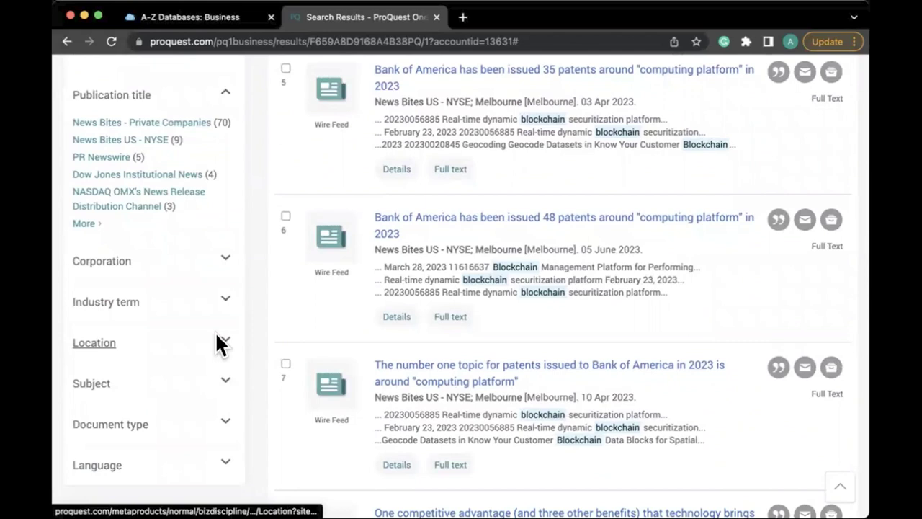
pyautogui.click(217, 336)
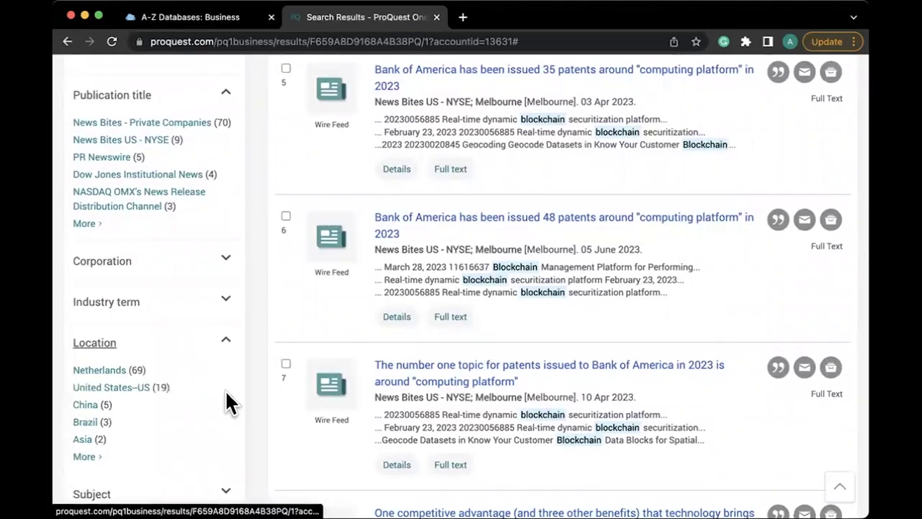
pyautogui.scroll(-2, 225, 389)
pyautogui.scroll(-1, 225, 389)
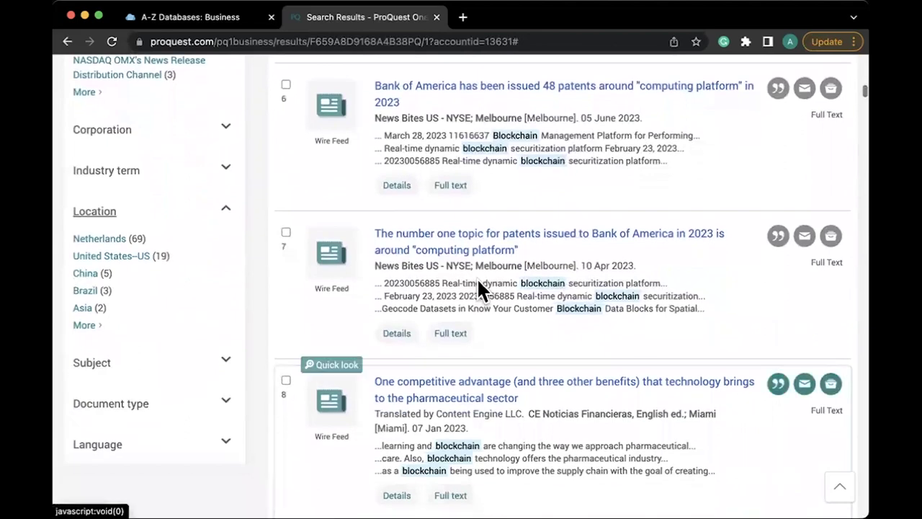
# Check the Bank of America patents article and citation options, then open the maintenance decision support article
pyautogui.click(514, 245)
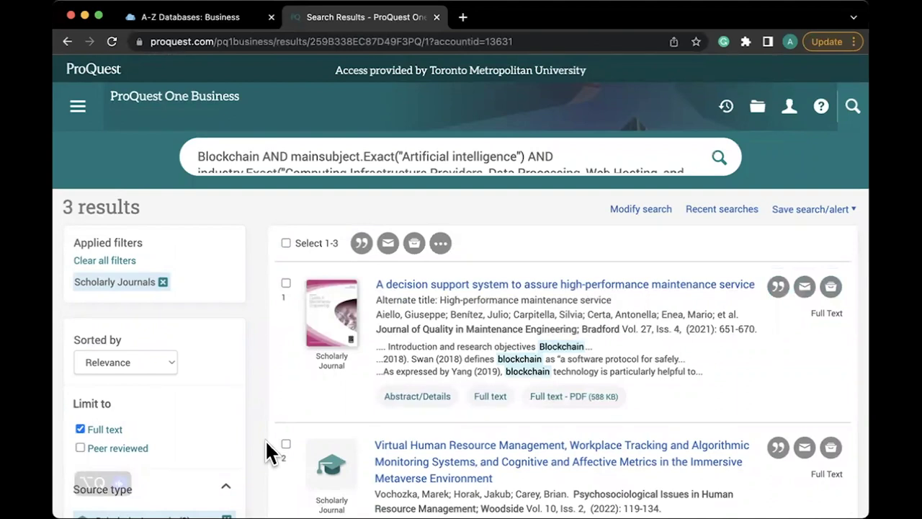
pyautogui.scroll(-1, 266, 441)
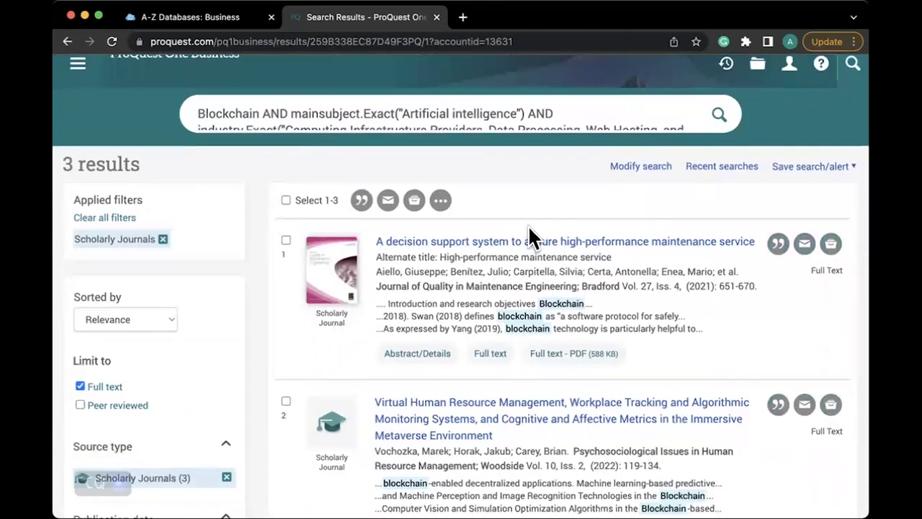
pyautogui.moveTo(564, 284)
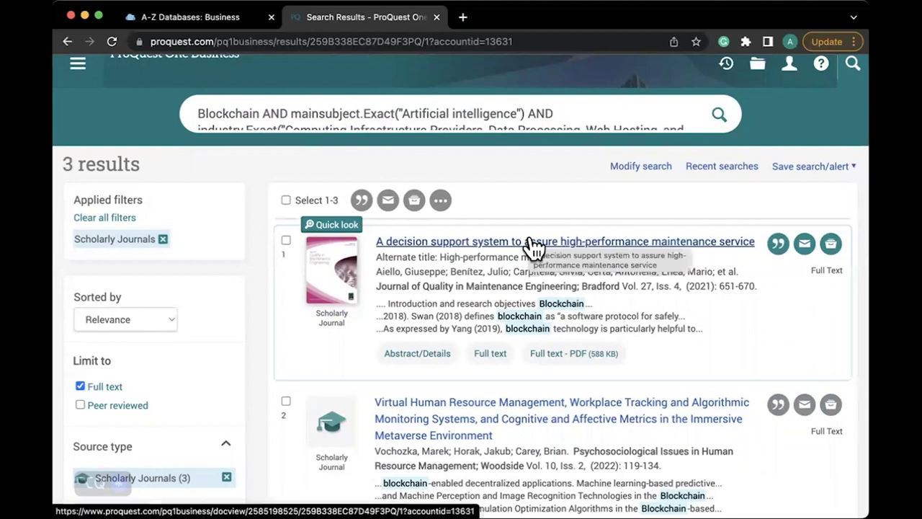
pyautogui.click(780, 244)
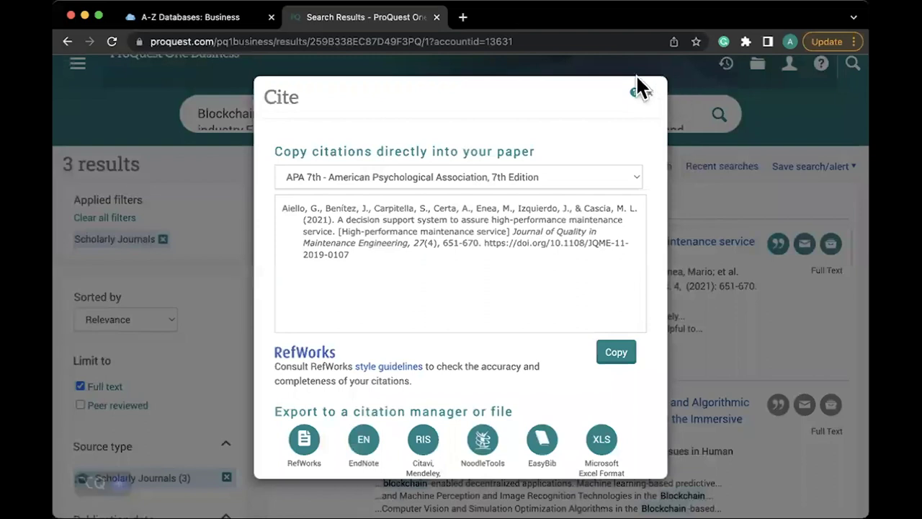
pyautogui.click(651, 86)
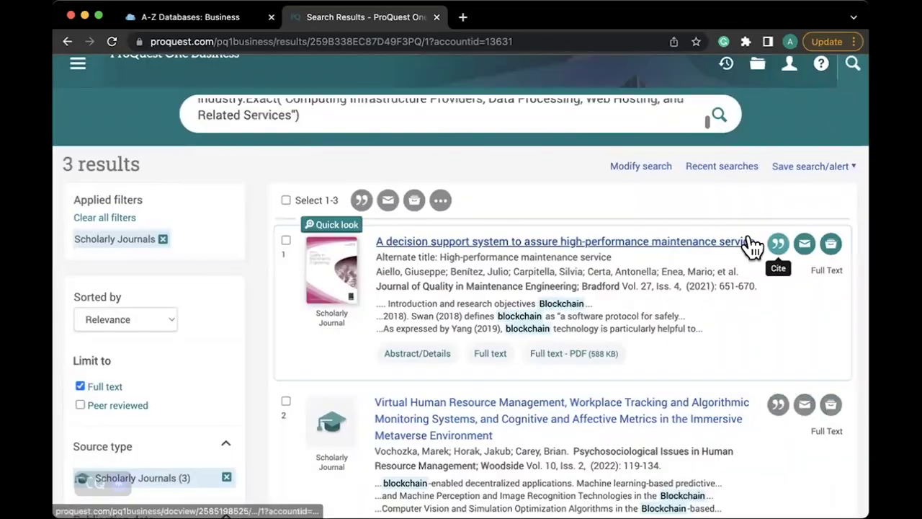
pyautogui.click(684, 242)
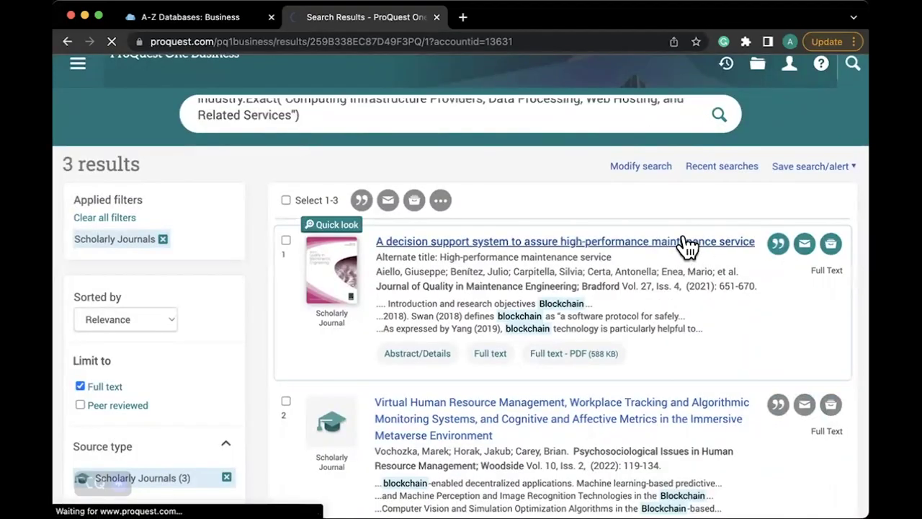
pyautogui.scroll(-3, 525, 372)
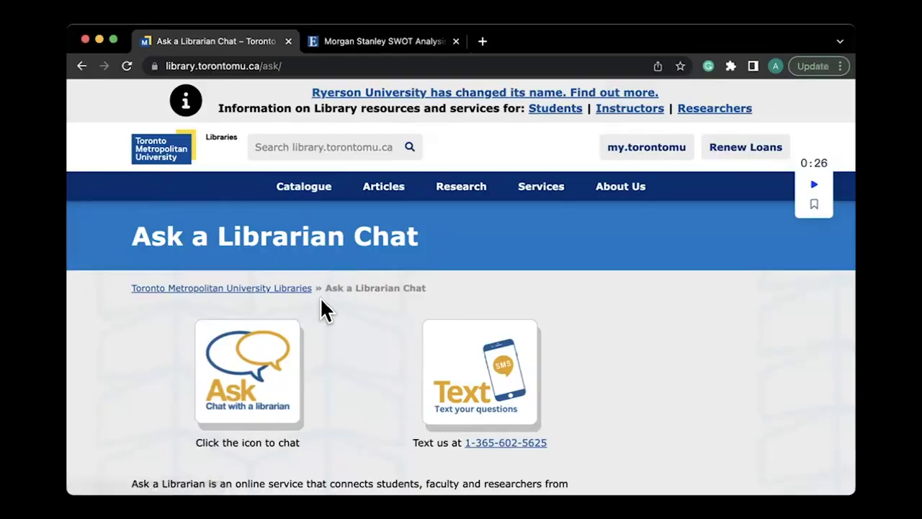
# Reach the Book a Librarian research appointments page via the library's Research section
pyautogui.scroll(-2, 288, 402)
pyautogui.scroll(-1, 286, 401)
pyautogui.scroll(-2, 286, 401)
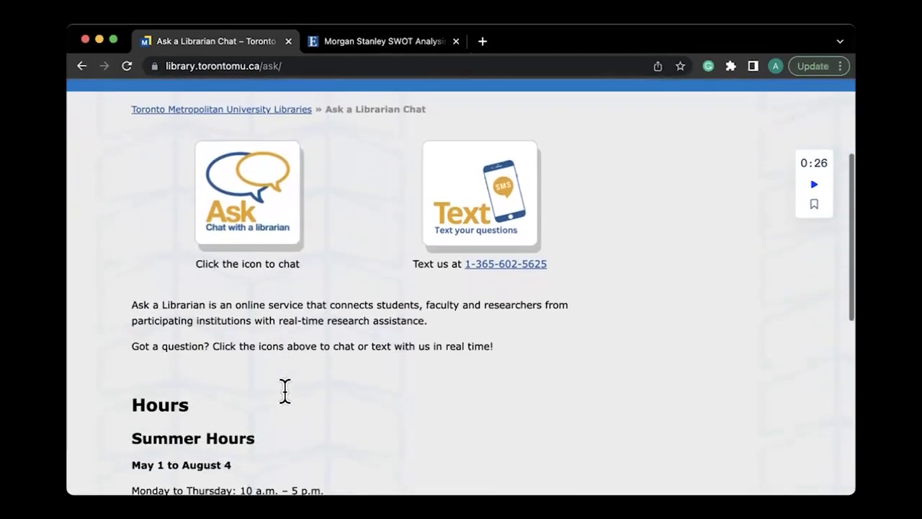
pyautogui.scroll(-1, 286, 402)
pyautogui.scroll(-3, 286, 401)
pyautogui.scroll(-1, 286, 401)
pyautogui.scroll(3, 284, 397)
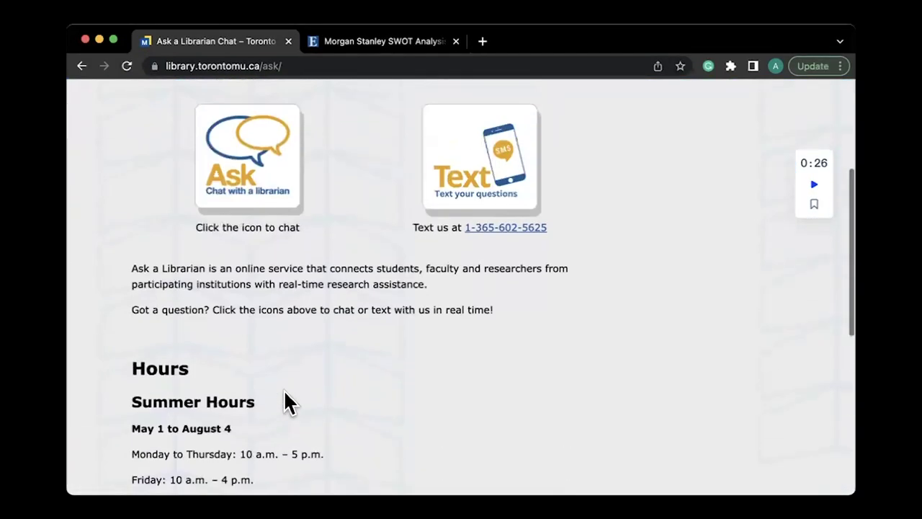
pyautogui.scroll(2, 284, 397)
pyautogui.scroll(1, 283, 397)
pyautogui.click(457, 144)
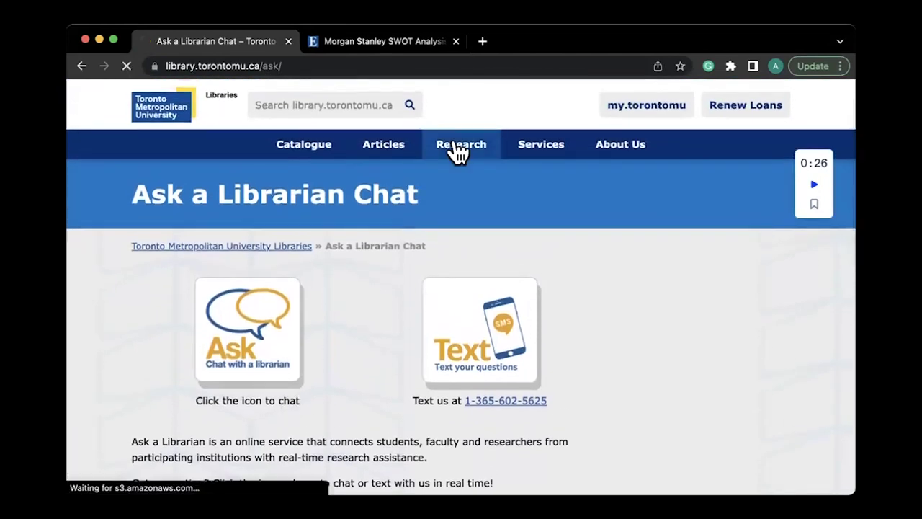
pyautogui.scroll(-2, 281, 389)
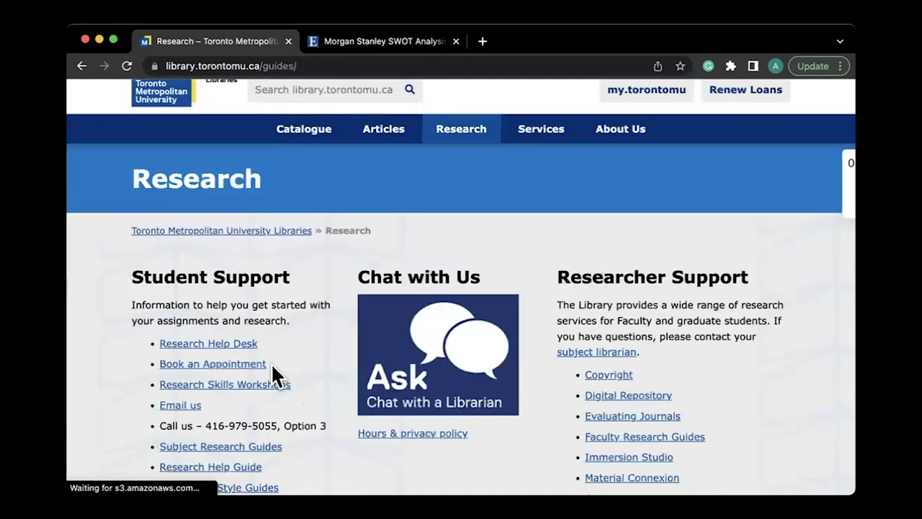
pyautogui.click(254, 350)
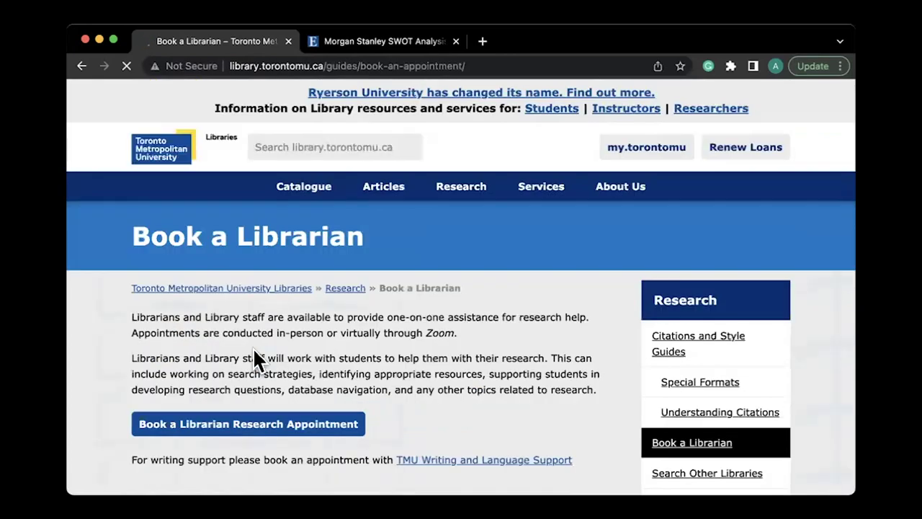